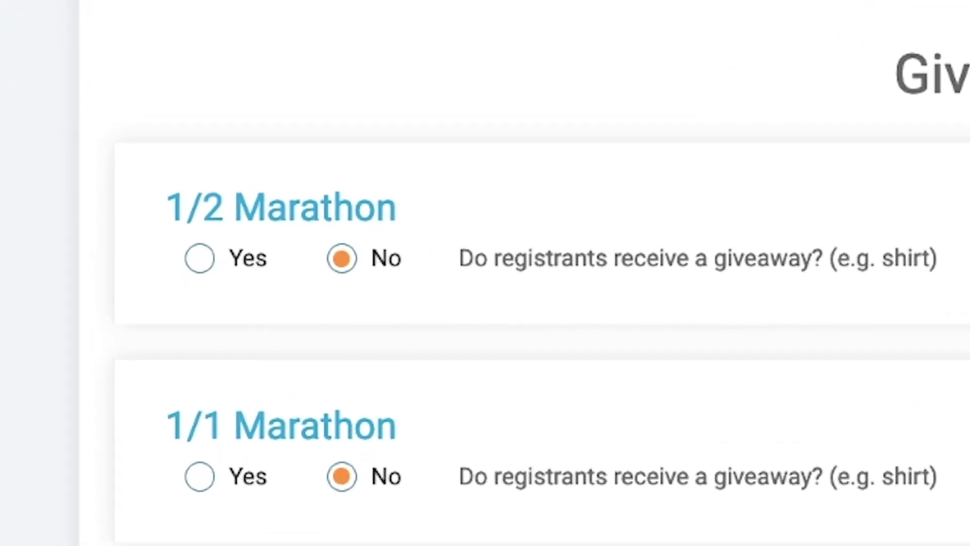
pyautogui.click(199, 258)
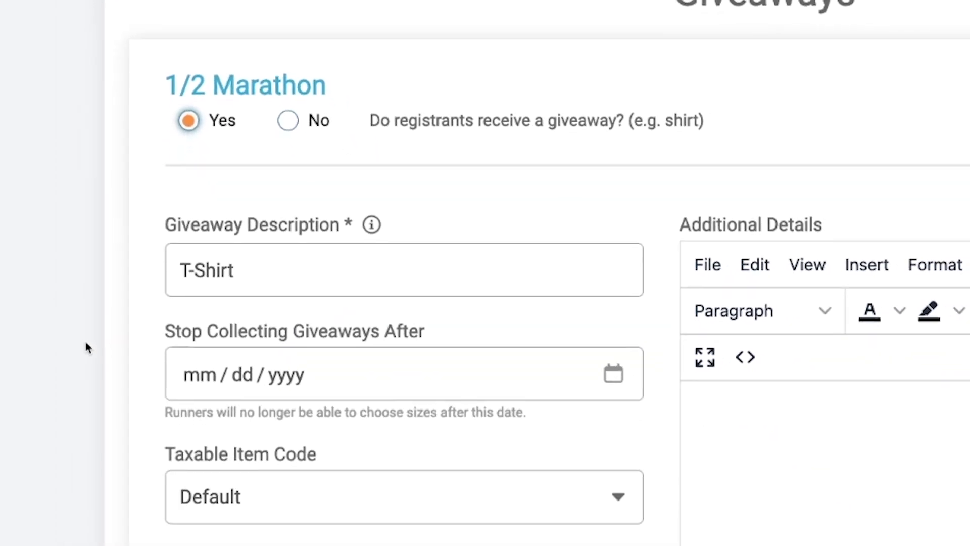
pyautogui.scroll(-3, 89, 347)
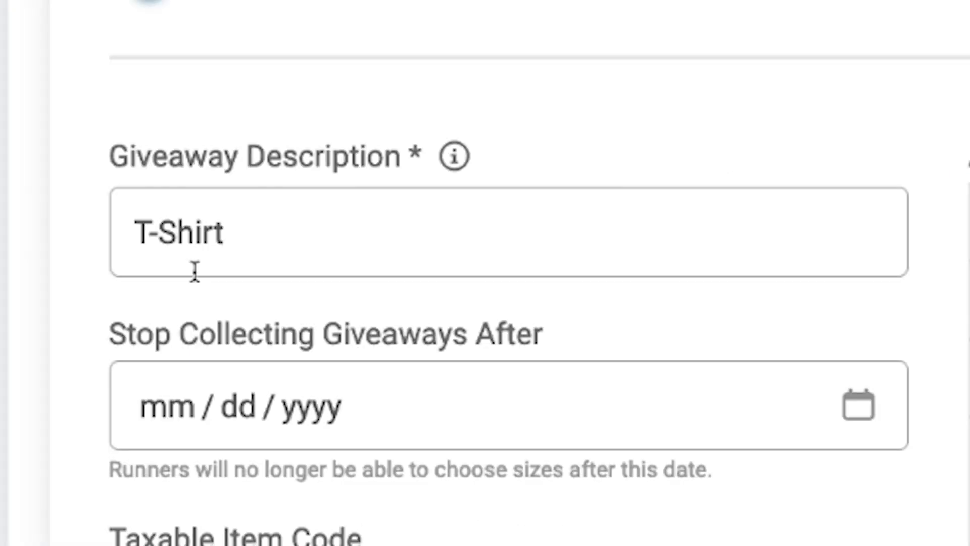
pyautogui.tripleClick(195, 271)
pyautogui.write('Water Bottle')
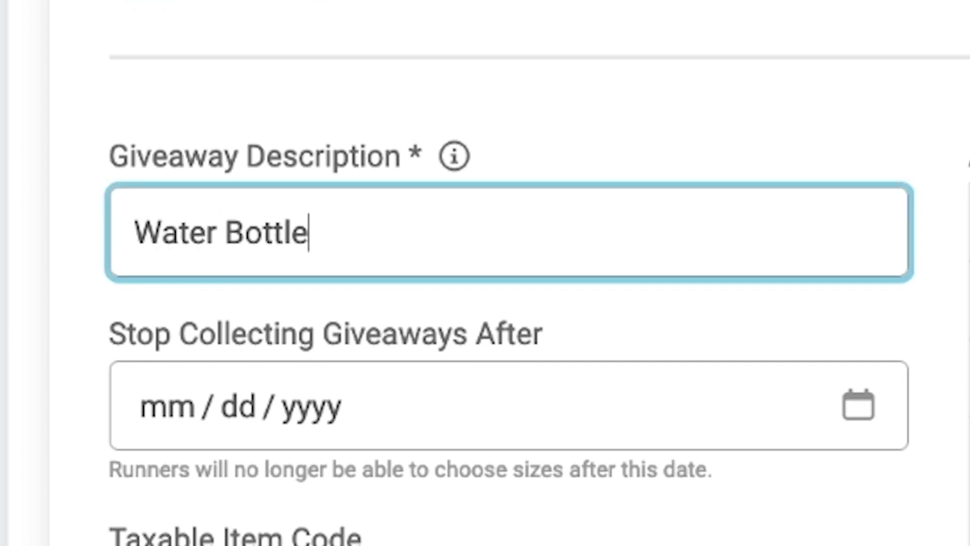
pyautogui.press('super+z')
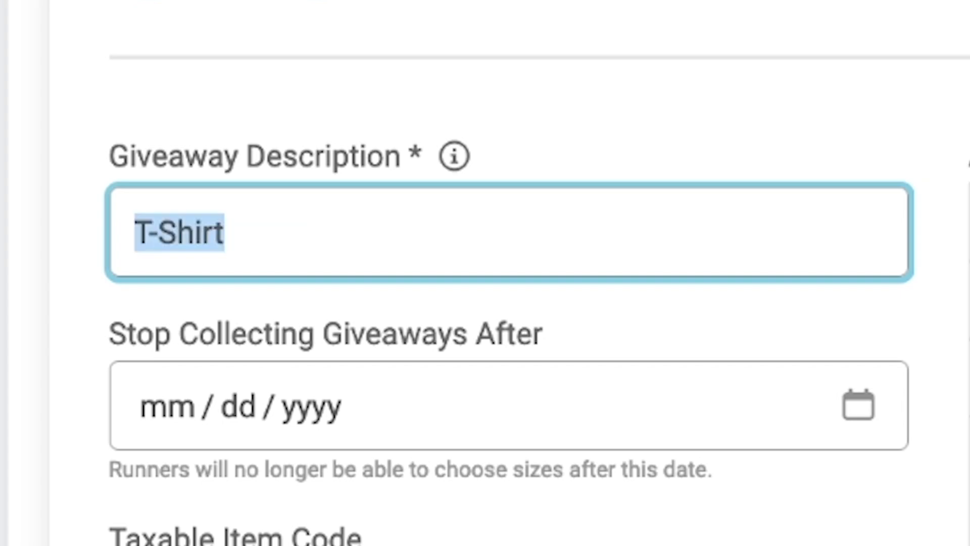
pyautogui.click(228, 247)
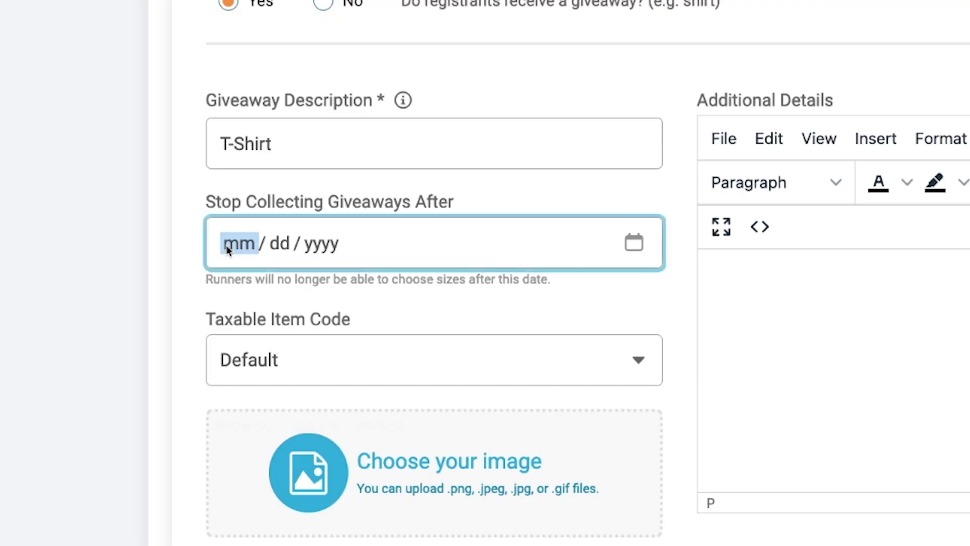
pyautogui.write('11 / 05 / ')
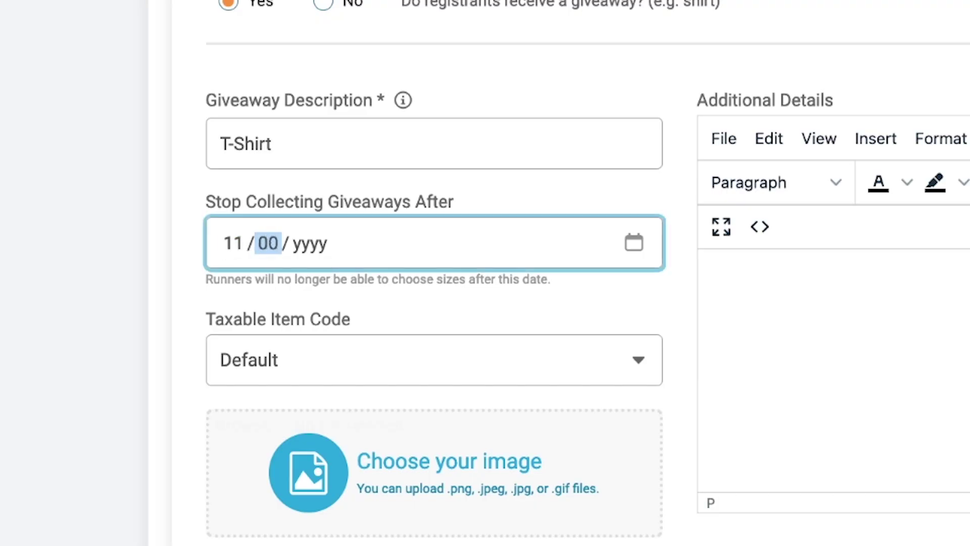
pyautogui.write('202')
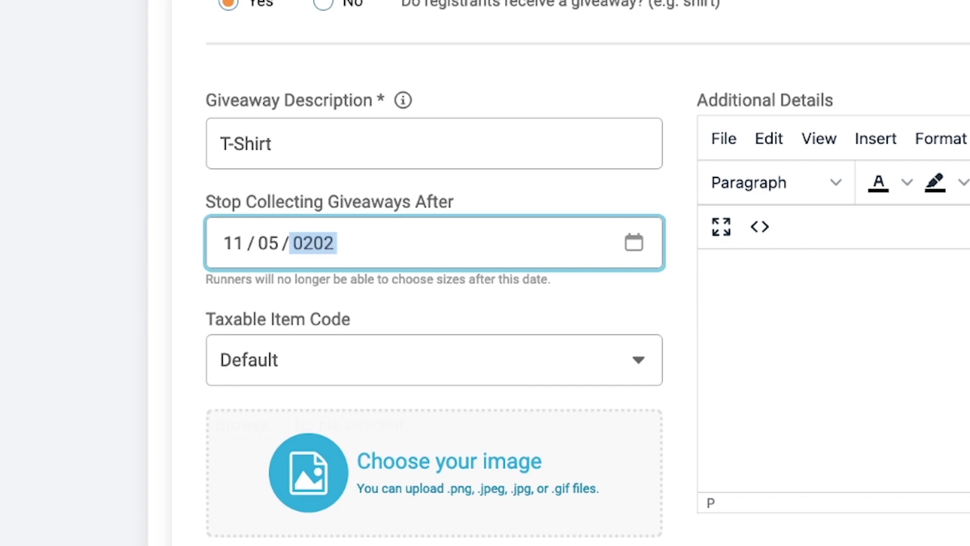
pyautogui.write('5')
pyautogui.click(12, 289)
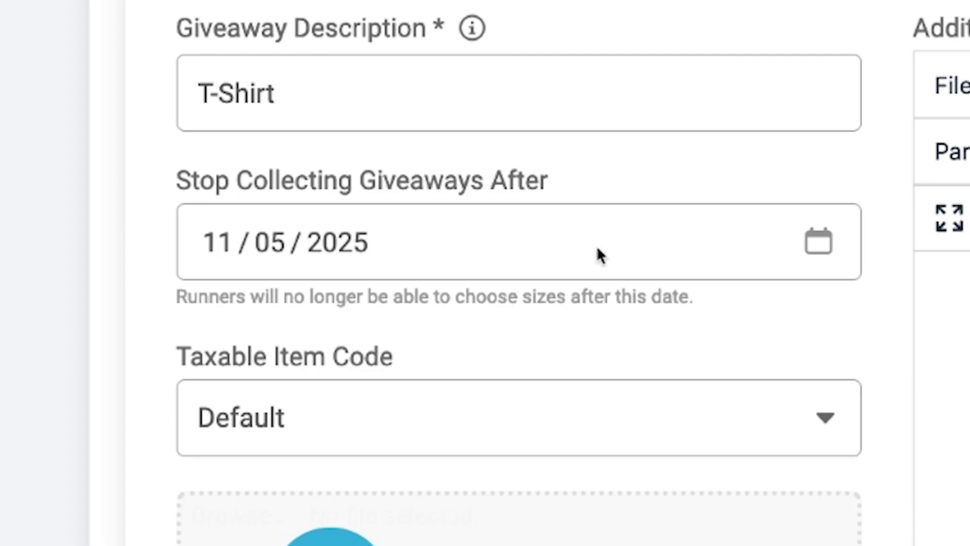
pyautogui.click(581, 254)
pyautogui.click(51, 244)
pyautogui.click(336, 247)
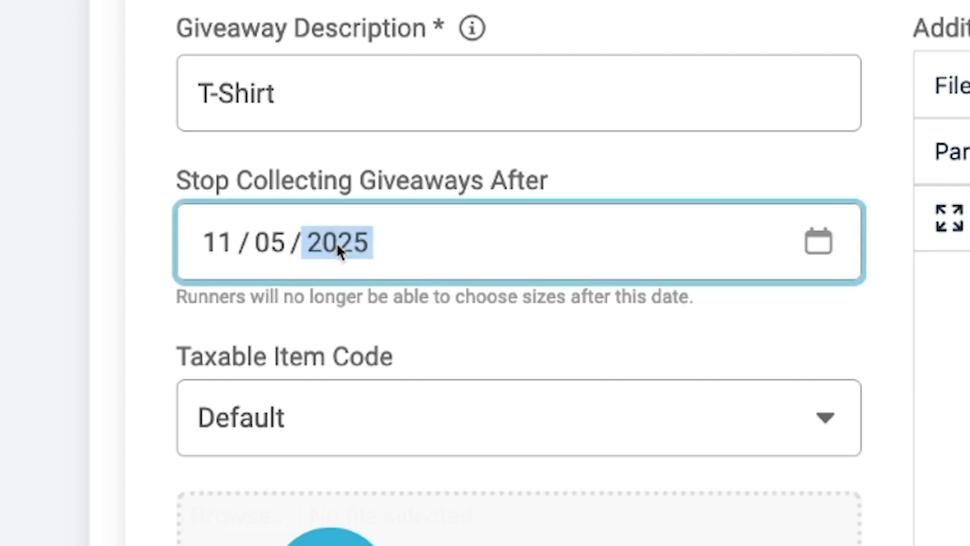
pyautogui.press('BackSpace')
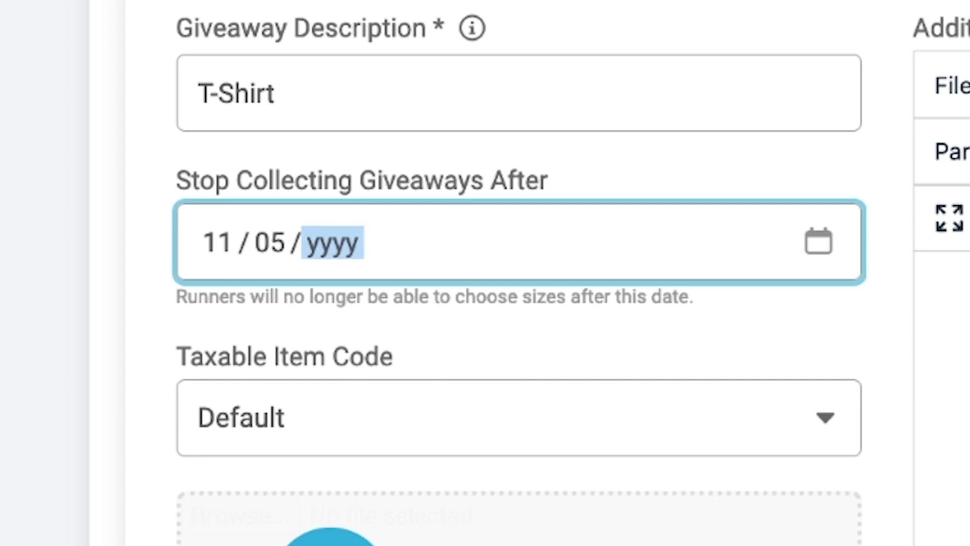
pyautogui.press('BackSpace')
pyautogui.press('BackSpace')
pyautogui.press('BackSpace')
pyautogui.press('BackSpace')
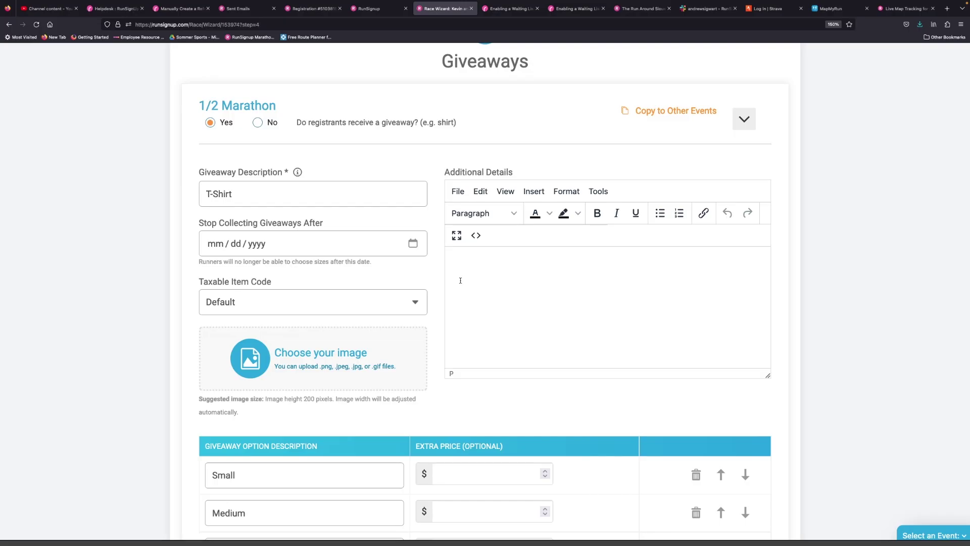
pyautogui.click(416, 304)
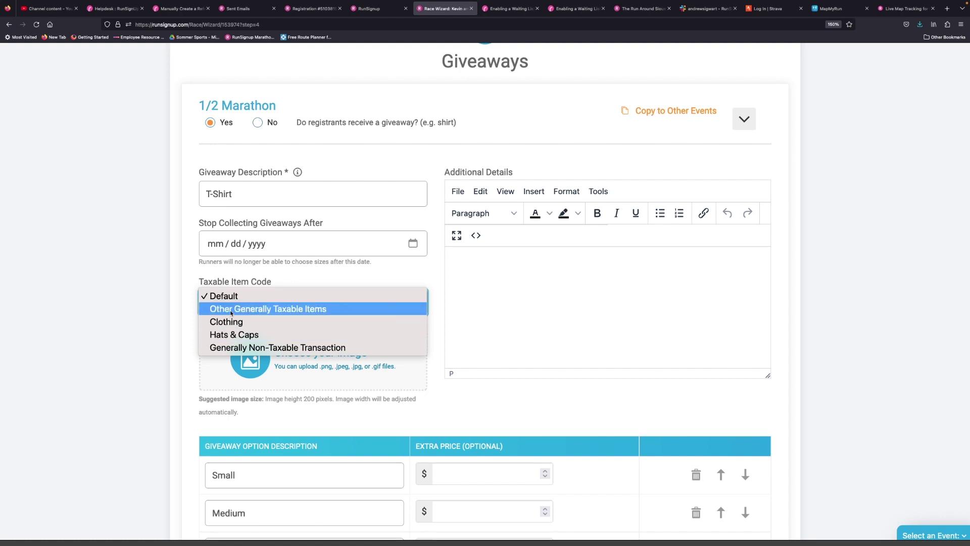
pyautogui.click(173, 278)
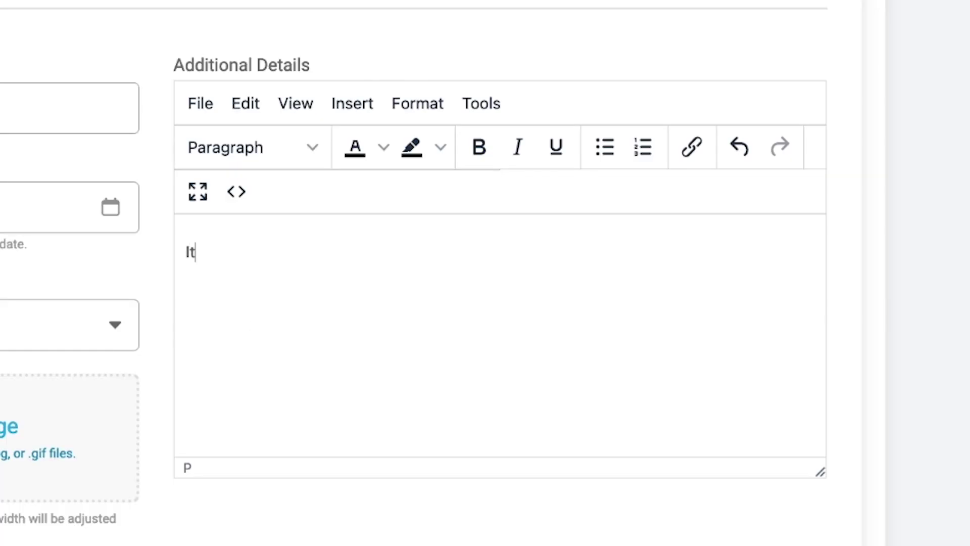
# Enter "It's a shirt. What else can I say?" as the half-marathon T-shirt's additional details.
pyautogui.write(' shirt.  What else c')
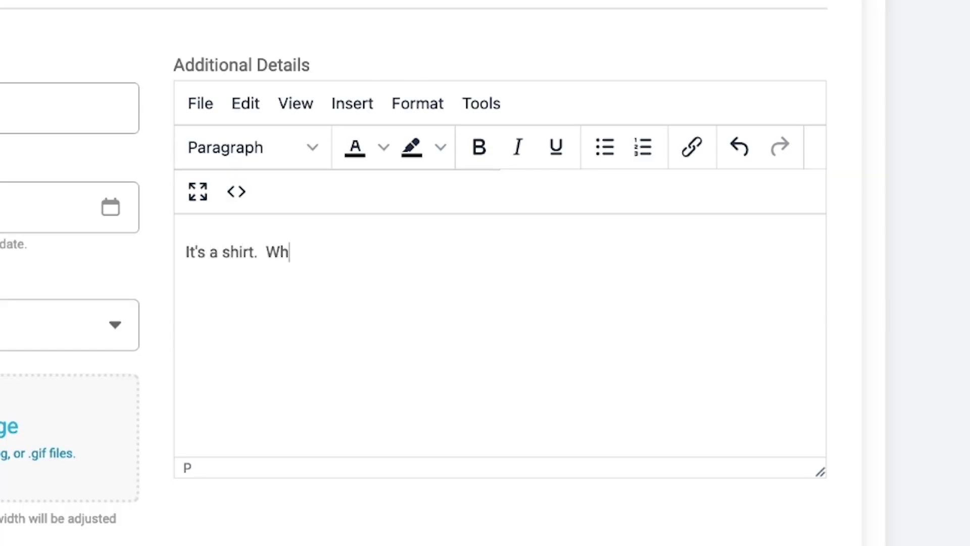
pyautogui.write('an I say?')
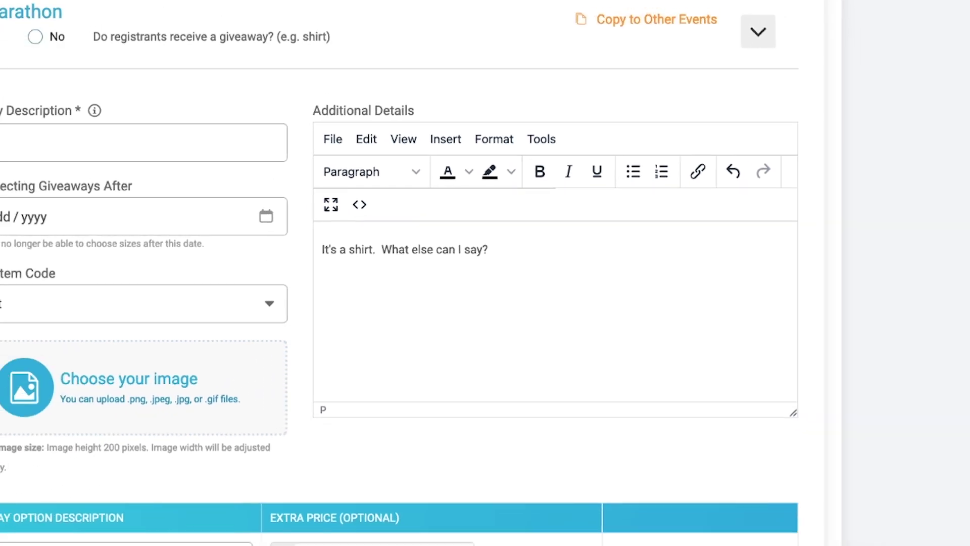
pyautogui.scroll(-5, 51, 313)
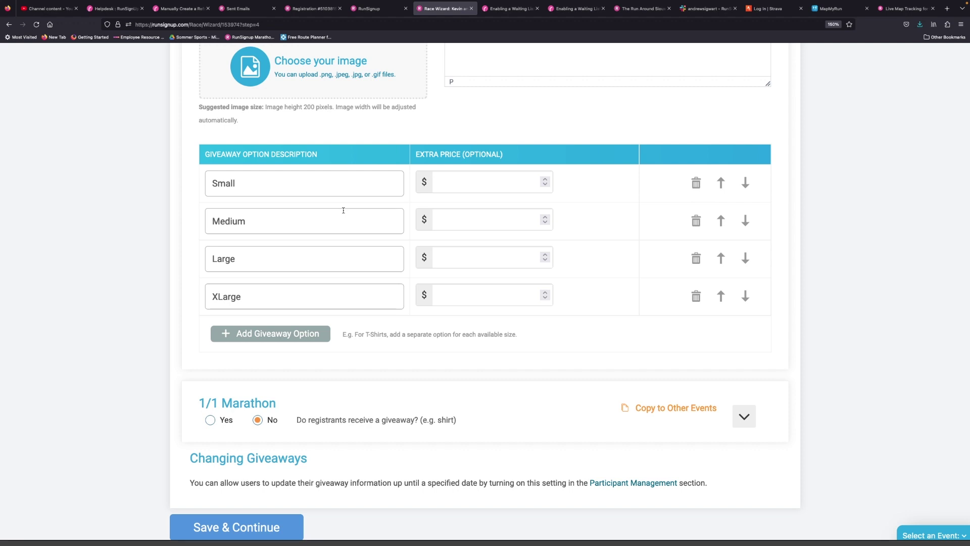
# Add two new size options to the T-shirt: XXLarge and Extra Small.
pyautogui.click(299, 335)
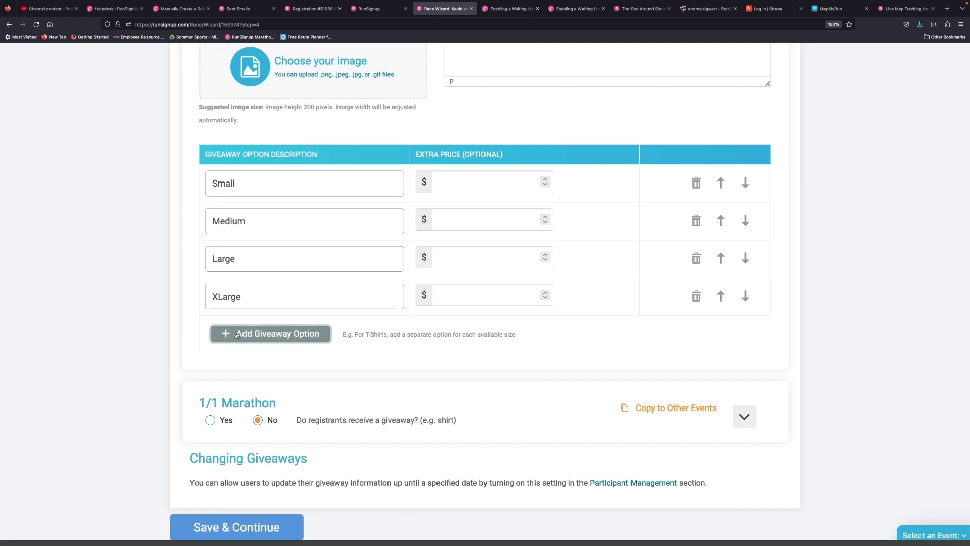
pyautogui.click(287, 334)
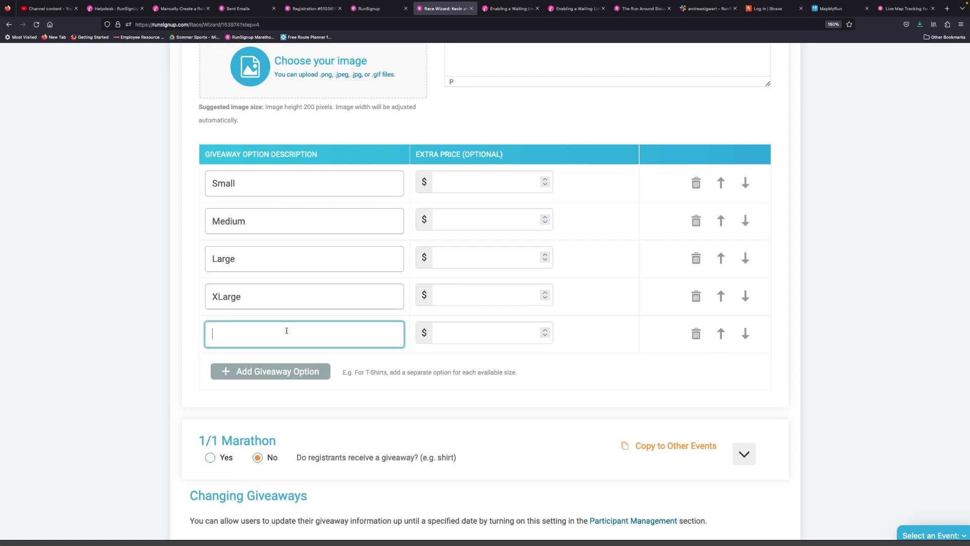
pyautogui.write('XXLarge')
pyautogui.click(279, 372)
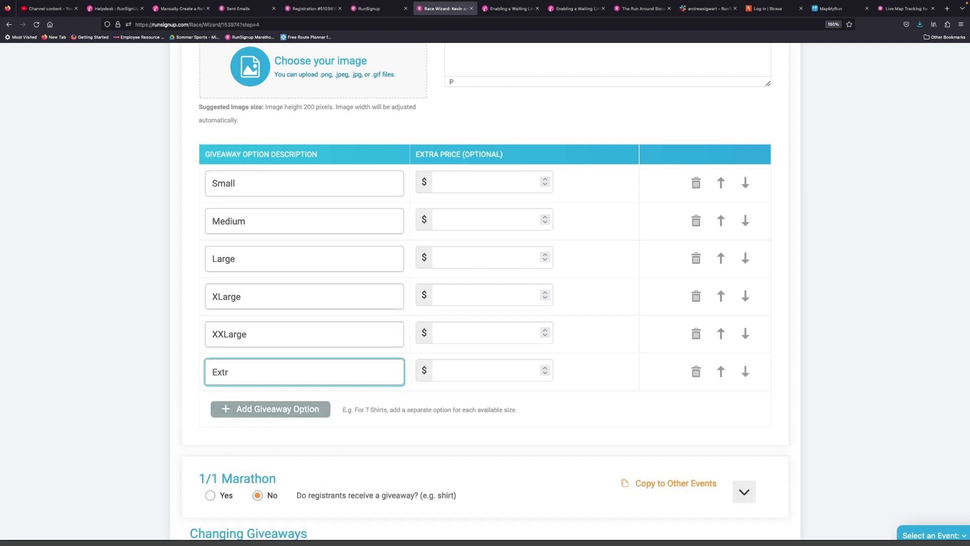
pyautogui.write('Extra Small')
# Move Extra Small to the top of the size option list.
pyautogui.click(721, 371)
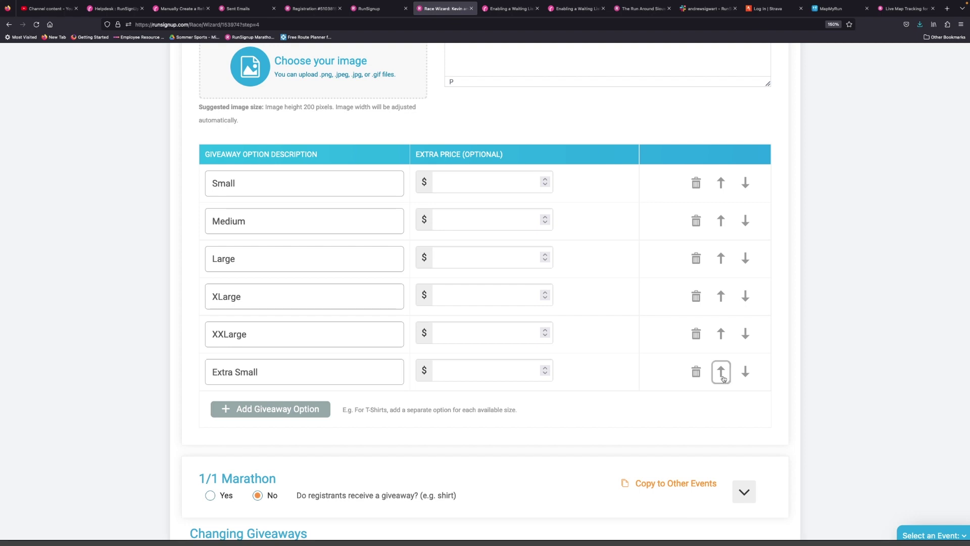
pyautogui.click(721, 339)
pyautogui.click(721, 297)
pyautogui.click(721, 260)
pyautogui.click(721, 224)
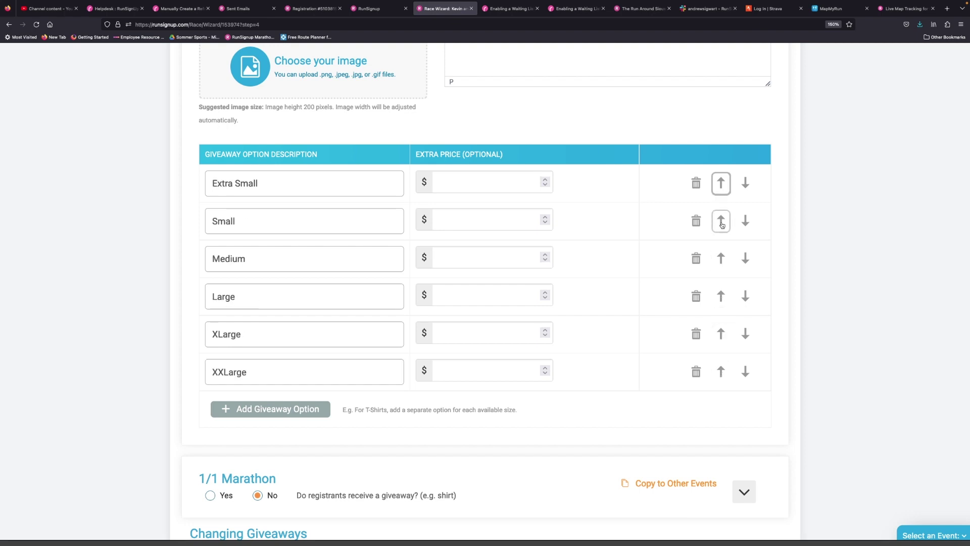
# Give XXLarge a $2.00 extra price and delete the leftover empty option row.
pyautogui.click(464, 331)
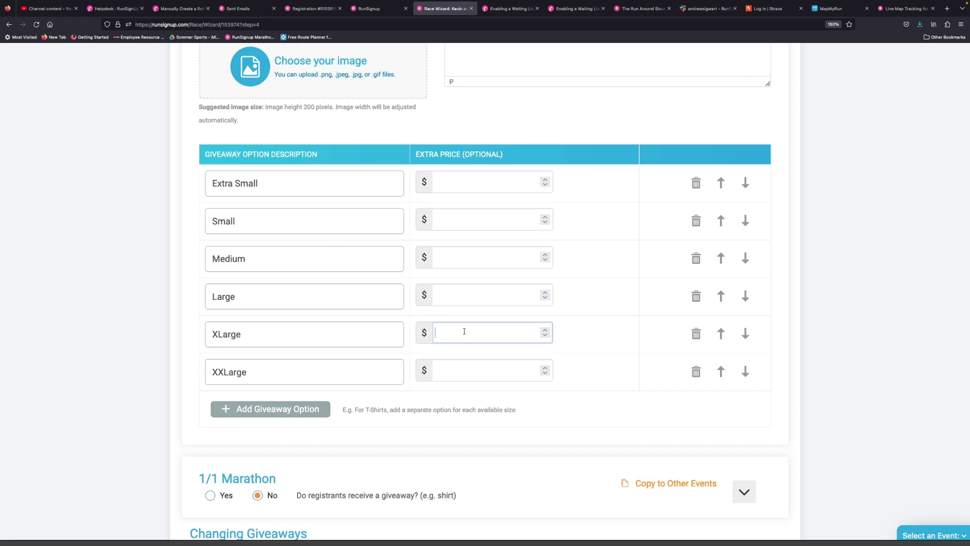
pyautogui.click(467, 370)
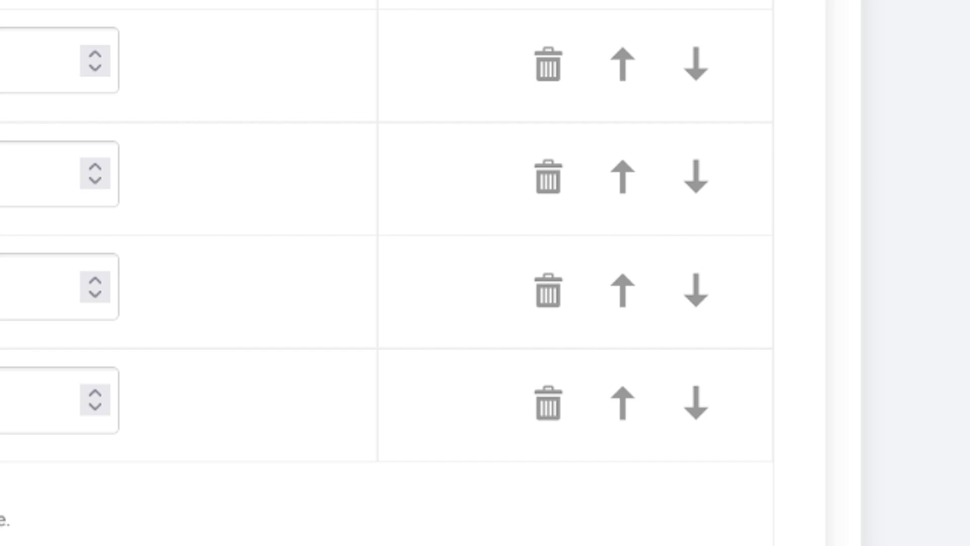
pyautogui.click(546, 404)
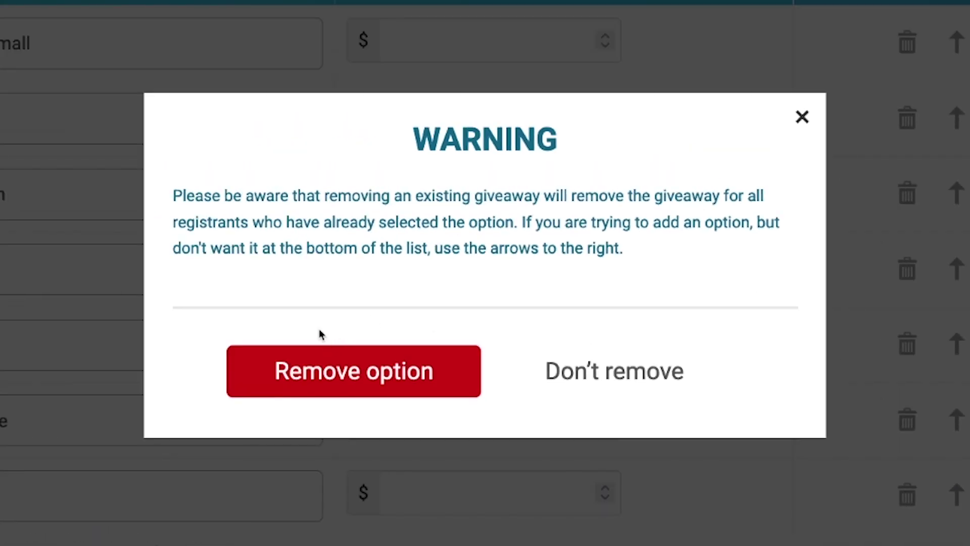
pyautogui.click(379, 381)
pyautogui.scroll(-3, 583, 232)
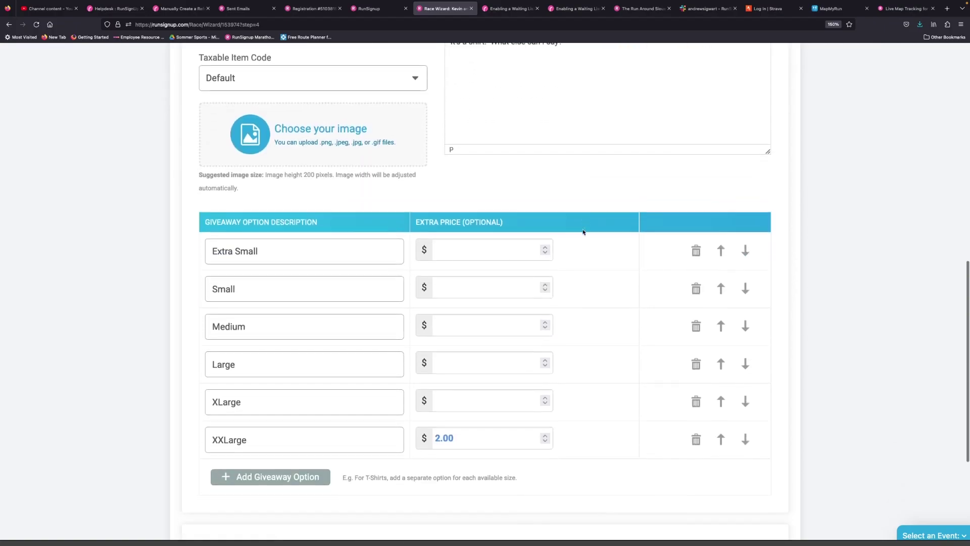
pyautogui.scroll(-2, 583, 232)
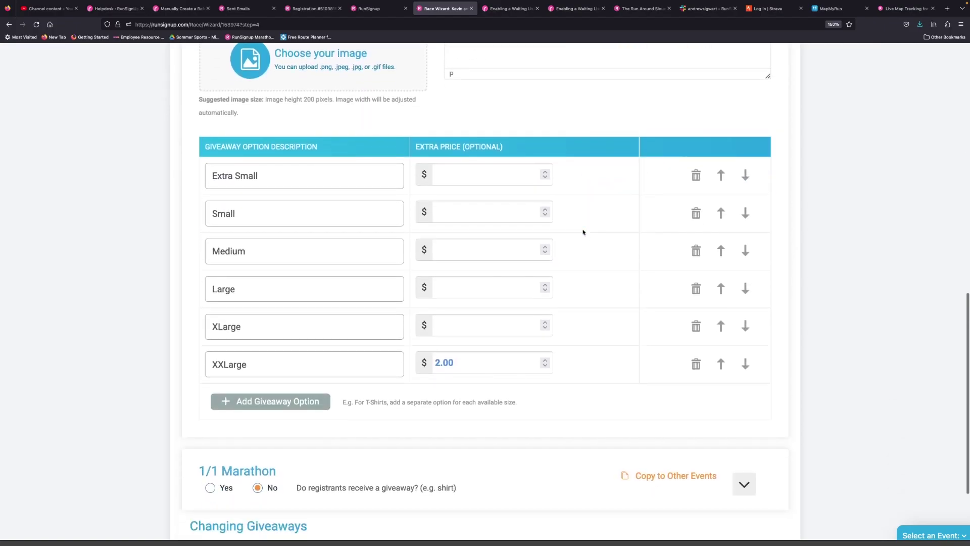
pyautogui.scroll(8, 584, 232)
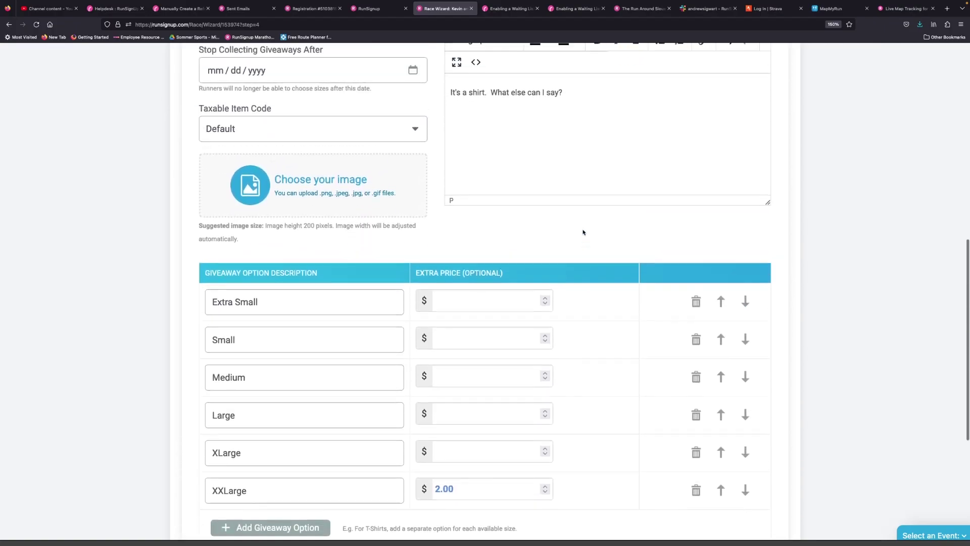
pyautogui.scroll(3, 584, 232)
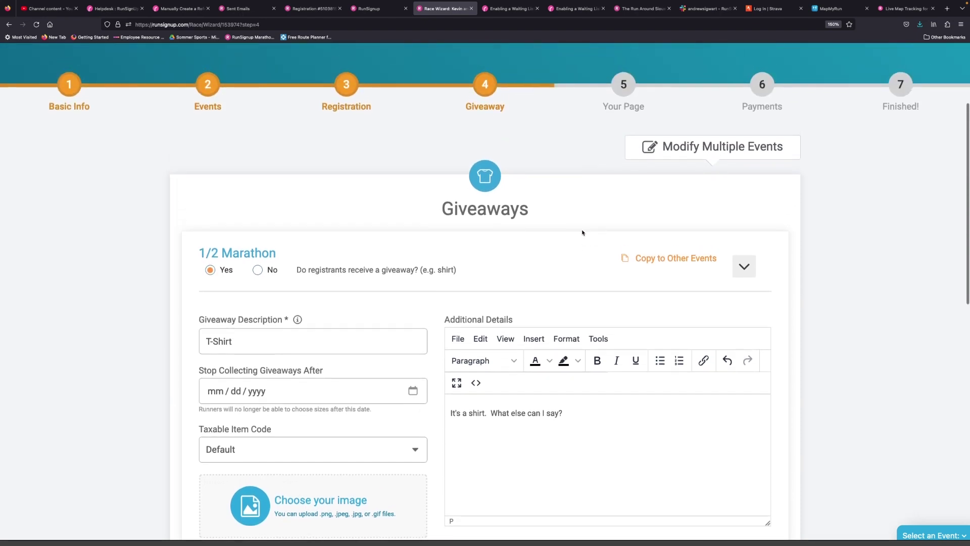
# Copy the T-shirt giveaway with its Extra Small–XXLarge sizes to the 1/1 Marathon event.
pyautogui.click(673, 262)
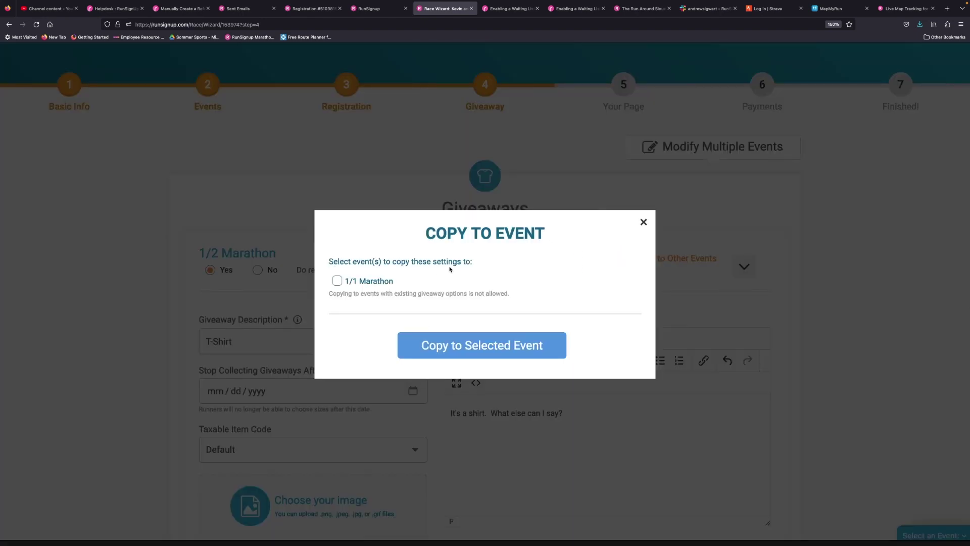
pyautogui.click(337, 282)
pyautogui.click(499, 358)
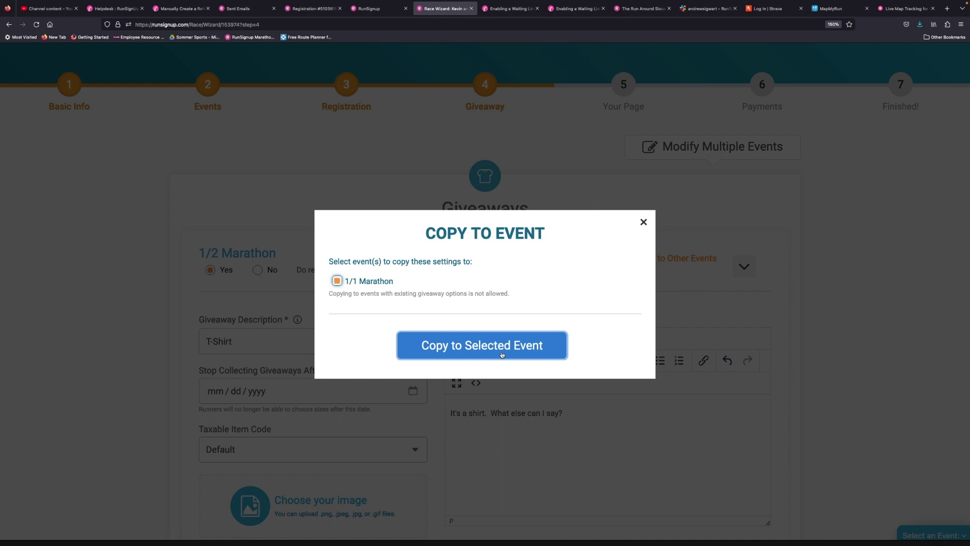
pyautogui.click(480, 355)
pyautogui.click(497, 344)
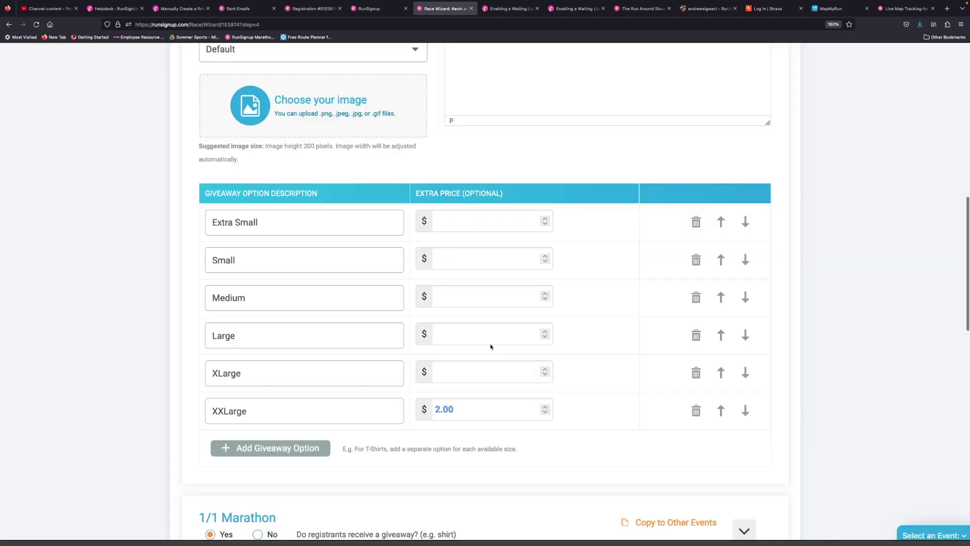
pyautogui.scroll(-5, 568, 278)
pyautogui.scroll(-8, 569, 280)
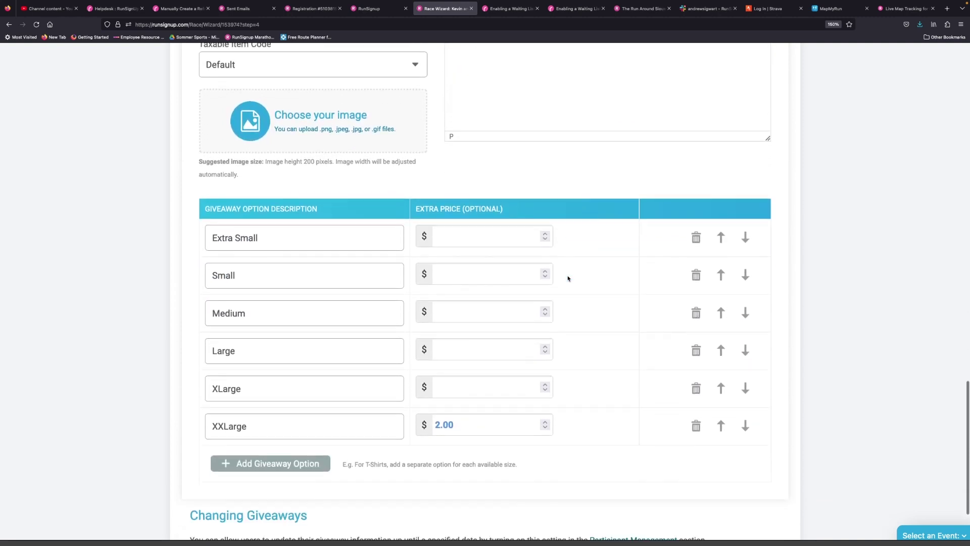
pyautogui.scroll(5, 636, 336)
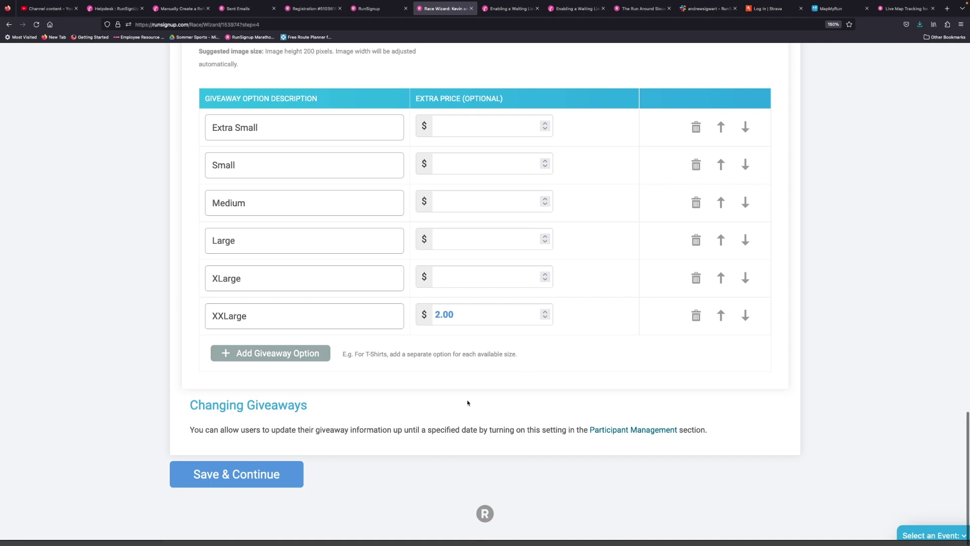
# Save the giveaways and continue to step 5, Customize Your Race Page.
pyautogui.click(254, 483)
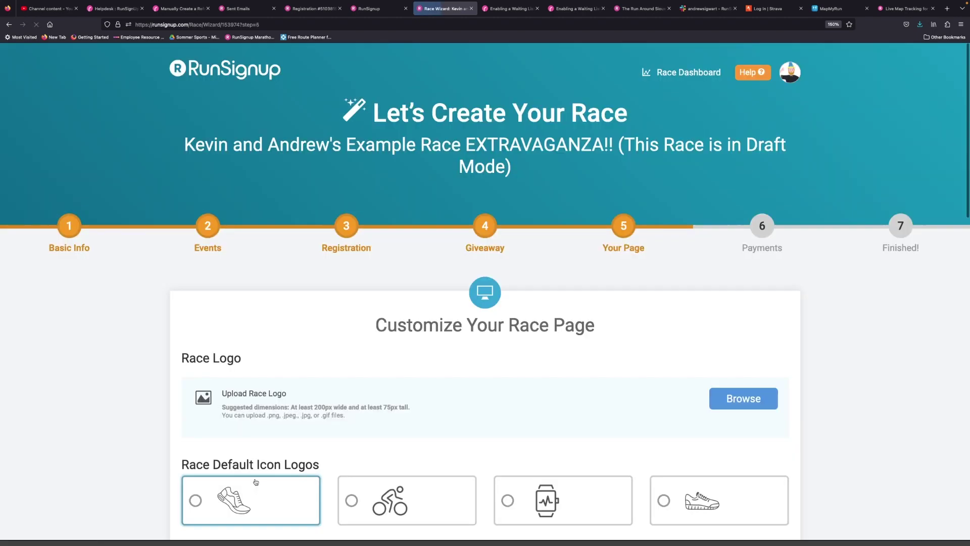